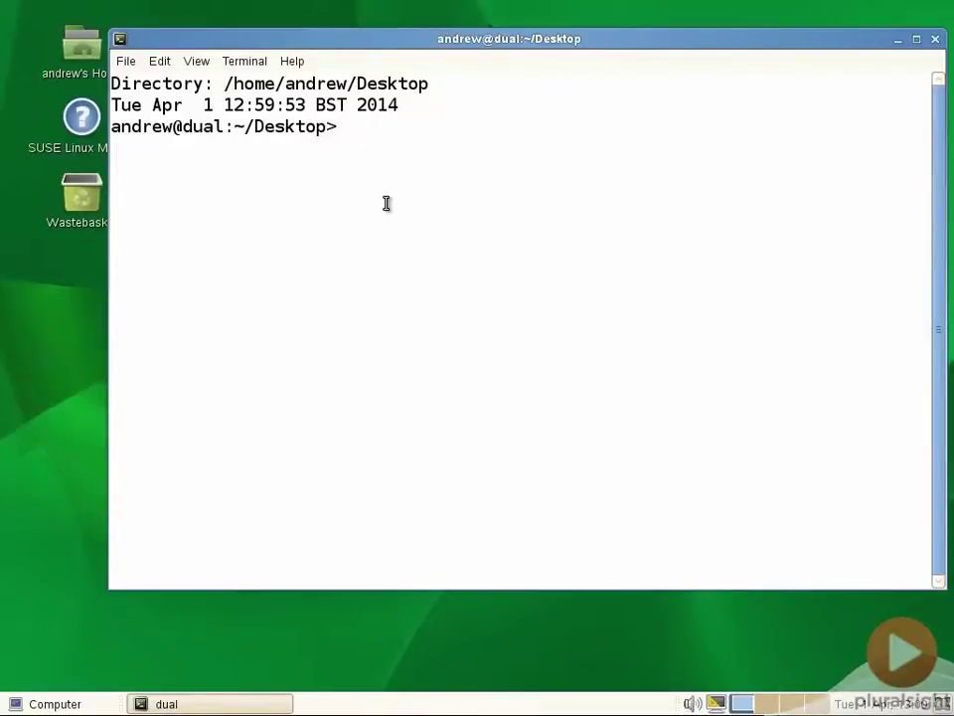
- List the mounted filesystems with mount and highlight the /dev/sda6 entry and its root mount point
{"action": "type", "text": "mount"}
{"action": "key", "text": "Return"}
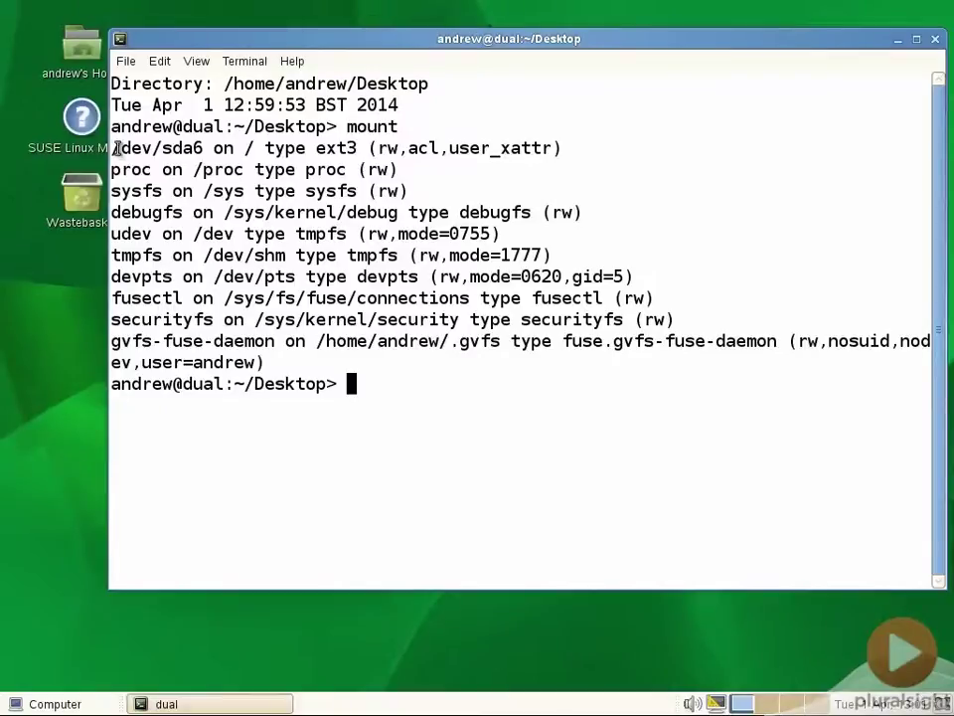
{"action": "left_click_drag", "start_coordinate": [116, 147], "coordinate": [216, 147]}
{"action": "left_click", "coordinate": [249, 149]}
- Change to the /boot directory and list its contents on a cleared terminal
{"action": "type", "text": "cd /boo"}
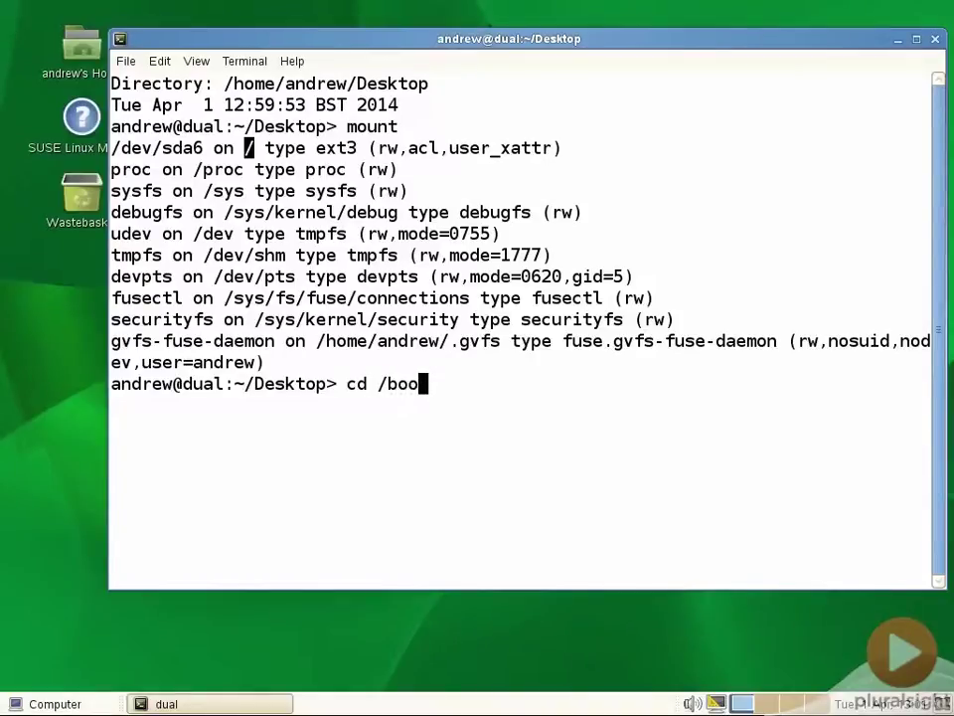
{"action": "type", "text": "t"}
{"action": "key", "text": "Return"}
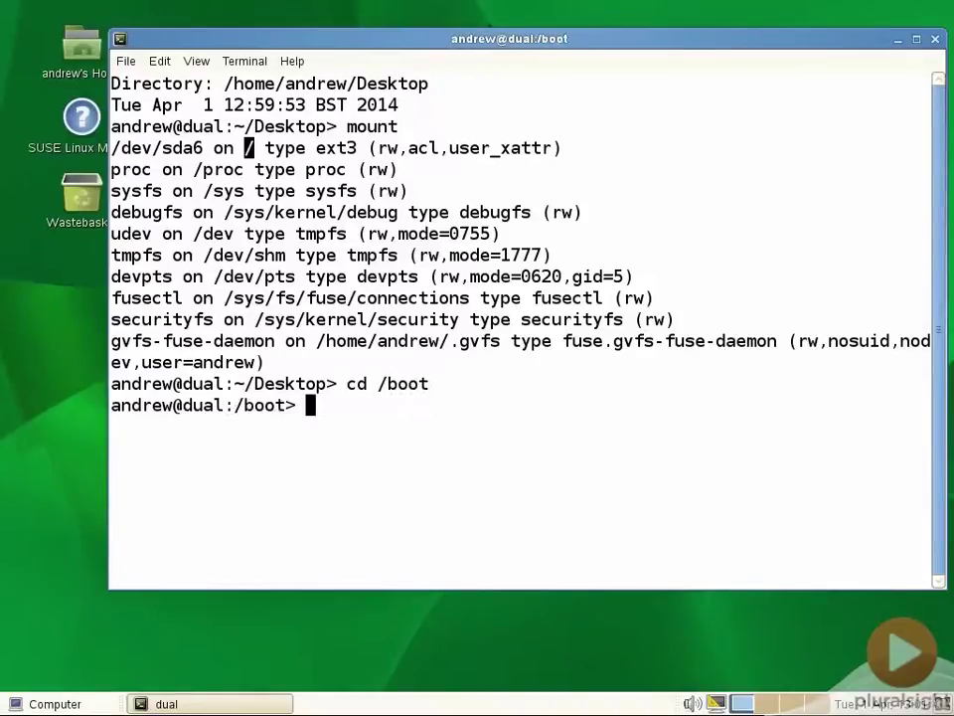
{"action": "key", "text": "ctrl+l"}
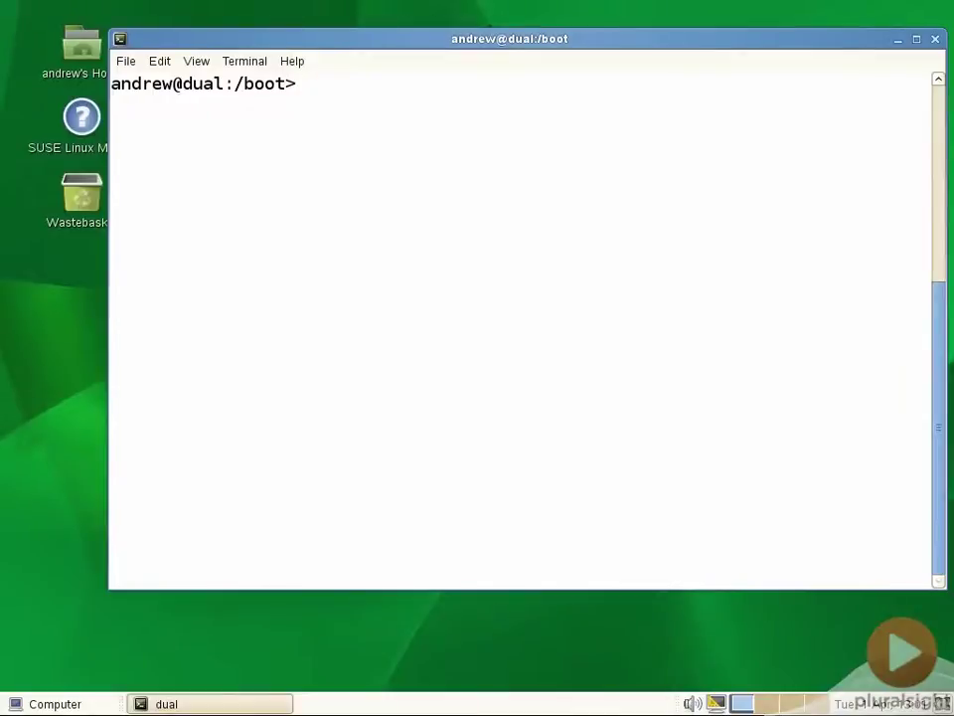
{"action": "type", "text": "ls"}
{"action": "key", "text": "Return"}
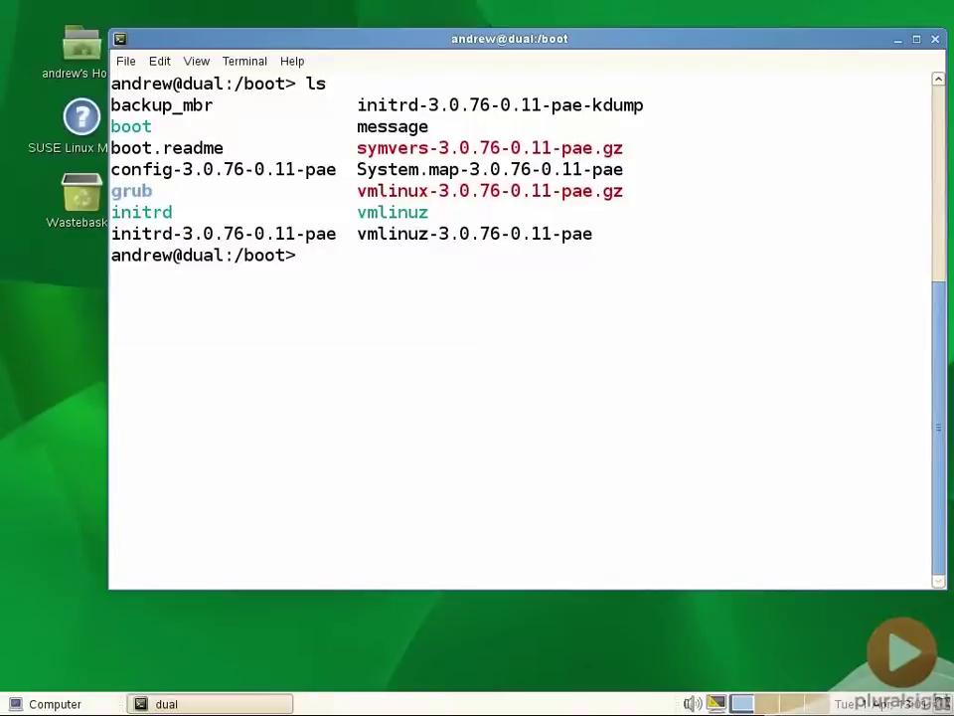
- Show the long listing of the vmlinuz symbolic link and highlight the kernel file it targets
{"action": "type", "text": "ls -l vmlinu"}
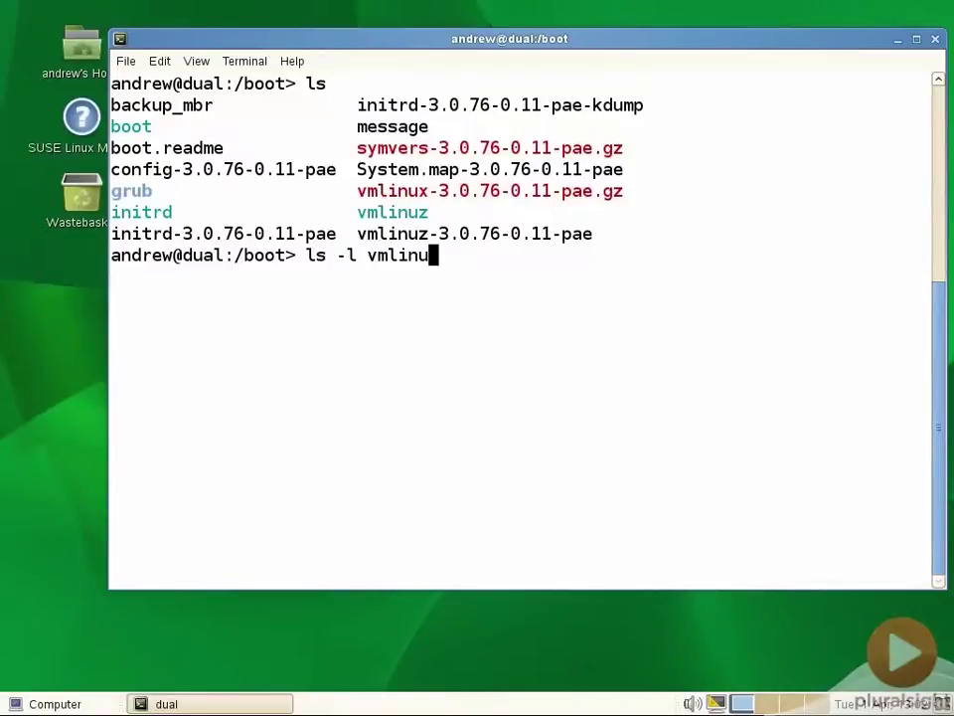
{"action": "type", "text": "z"}
{"action": "key", "text": "Return"}
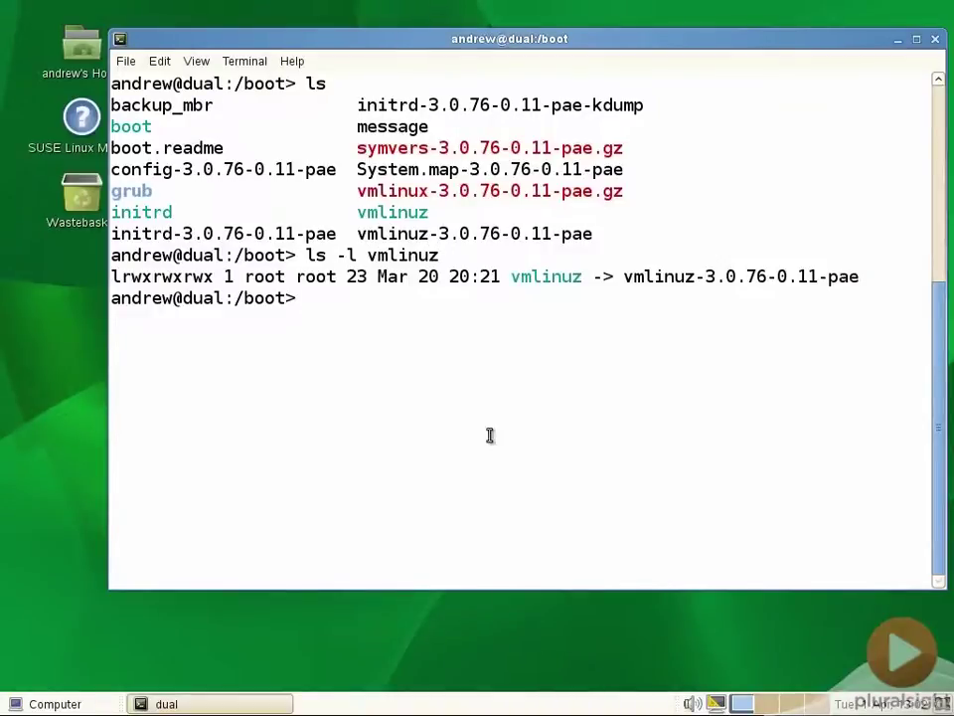
{"action": "left_click_drag", "start_coordinate": [513, 277], "coordinate": [857, 284]}
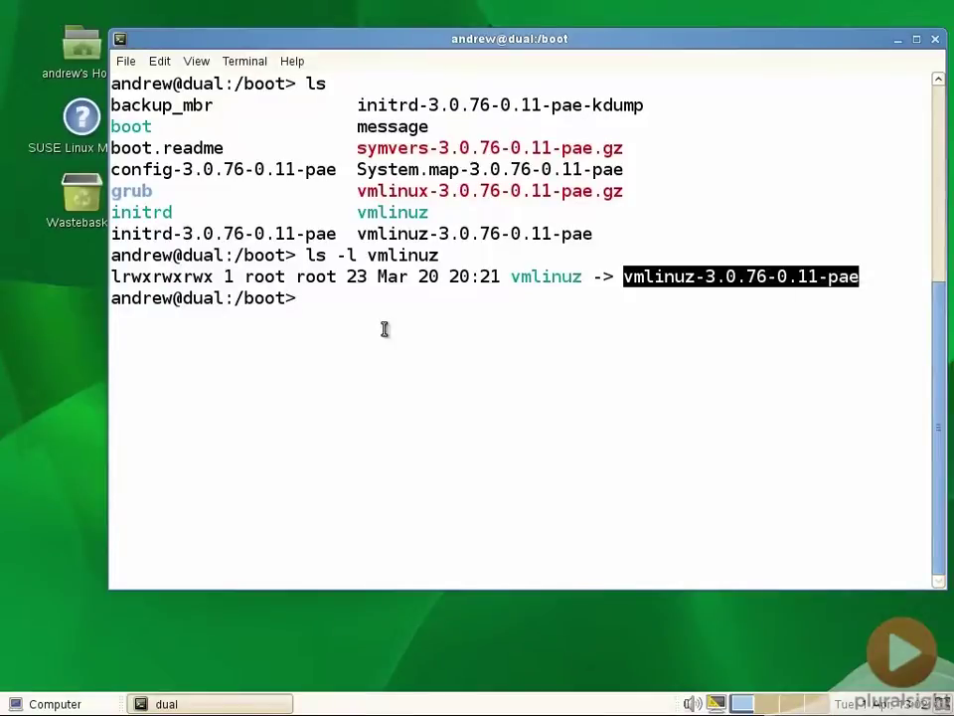
{"action": "left_click", "coordinate": [328, 353]}
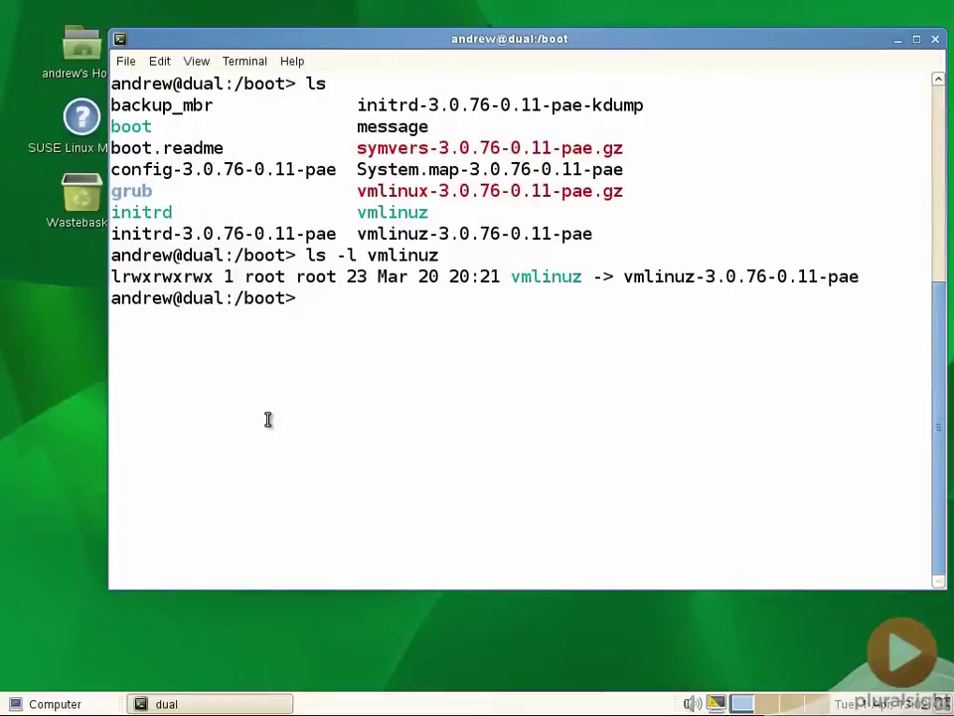
- Switch to a root login shell with su -, entering the root password, and reboot the machine
{"action": "key", "text": "ctrl+l"}
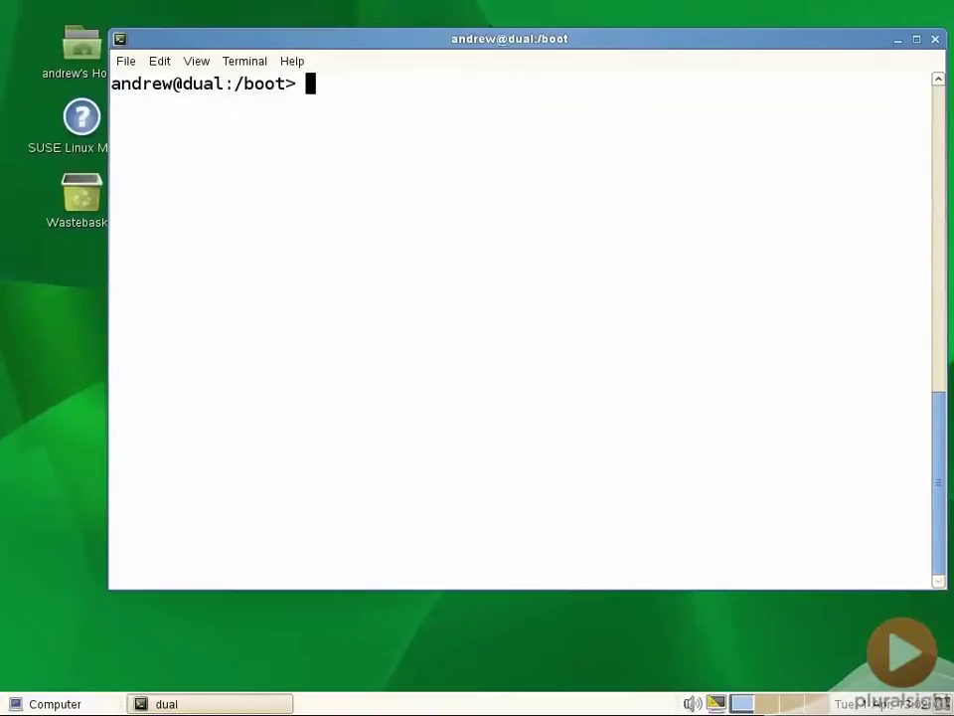
{"action": "type", "text": "su -"}
{"action": "key", "text": "Return"}
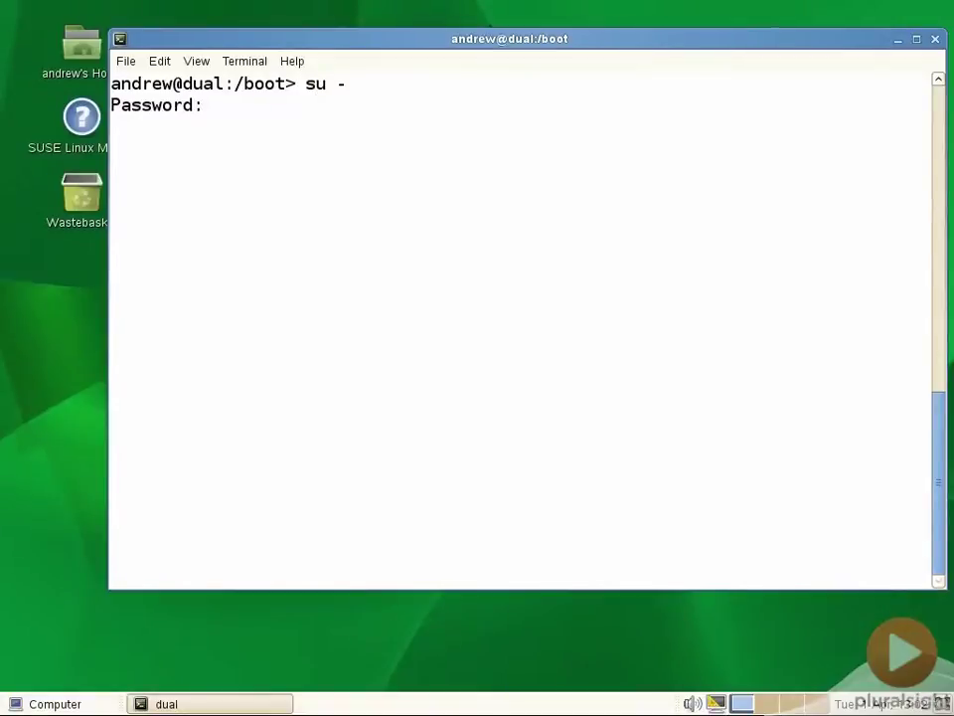
{"action": "key", "text": "Return"}
{"action": "type", "text": "reboot"}
{"action": "key", "text": "Return"}
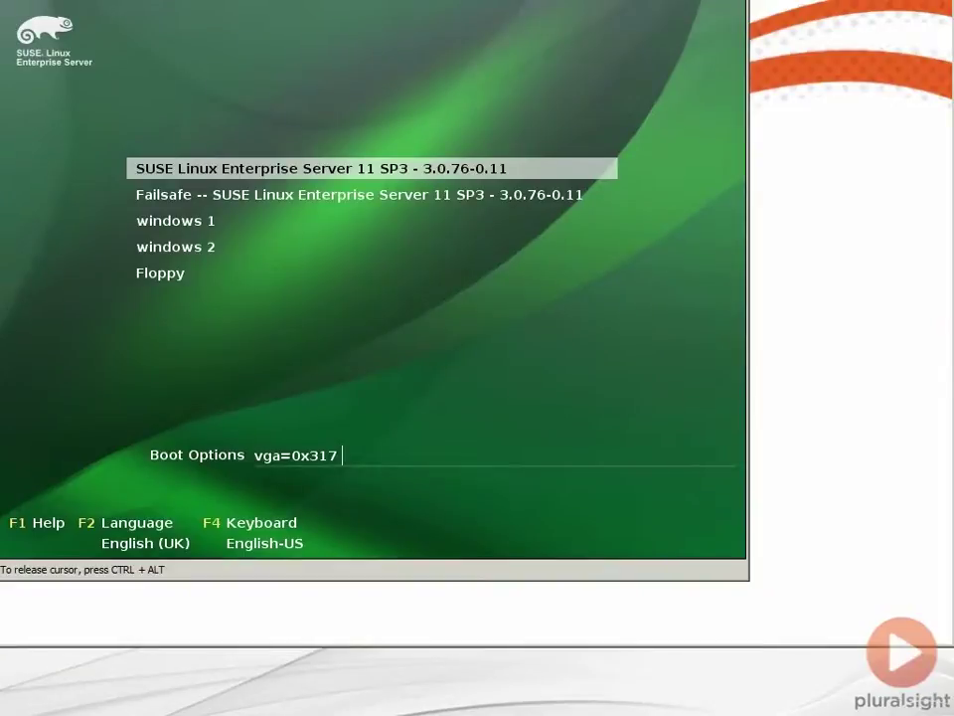
- Look at the Failsafe entry's boot options, return to the standard SUSE entry, and exit the graphical boot menu to text mode
{"action": "key", "text": "Down"}
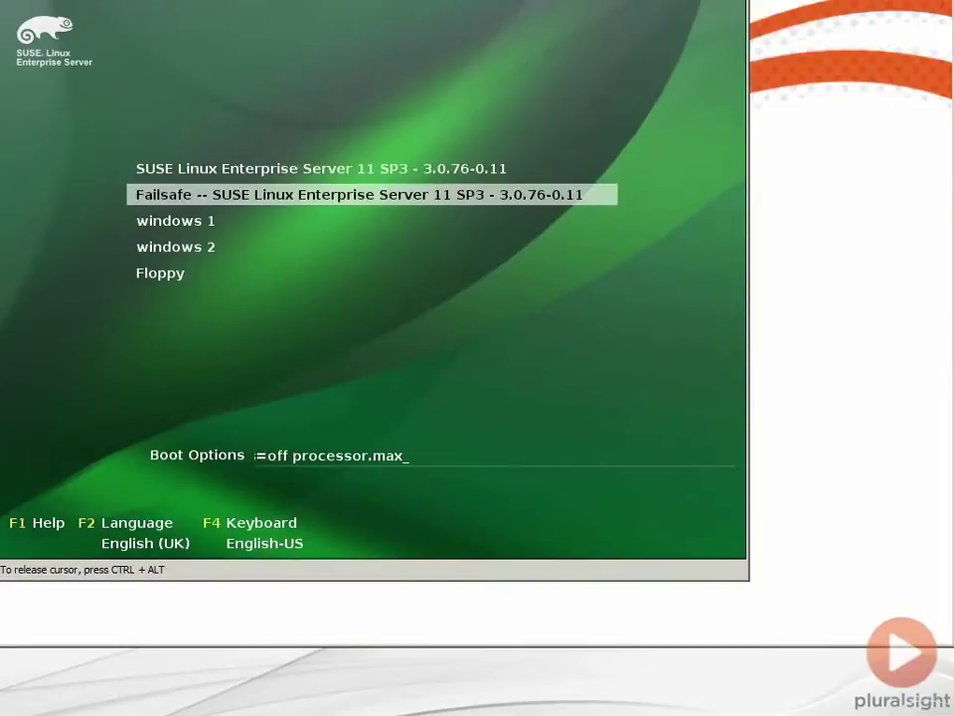
{"action": "key", "text": "Up"}
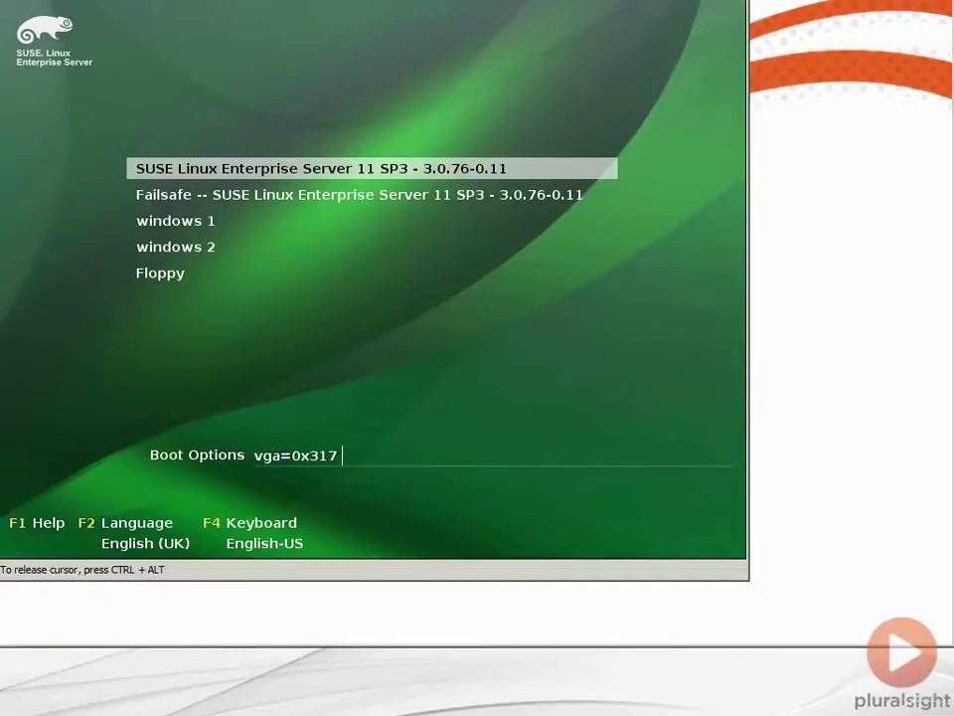
{"action": "key", "text": "Escape"}
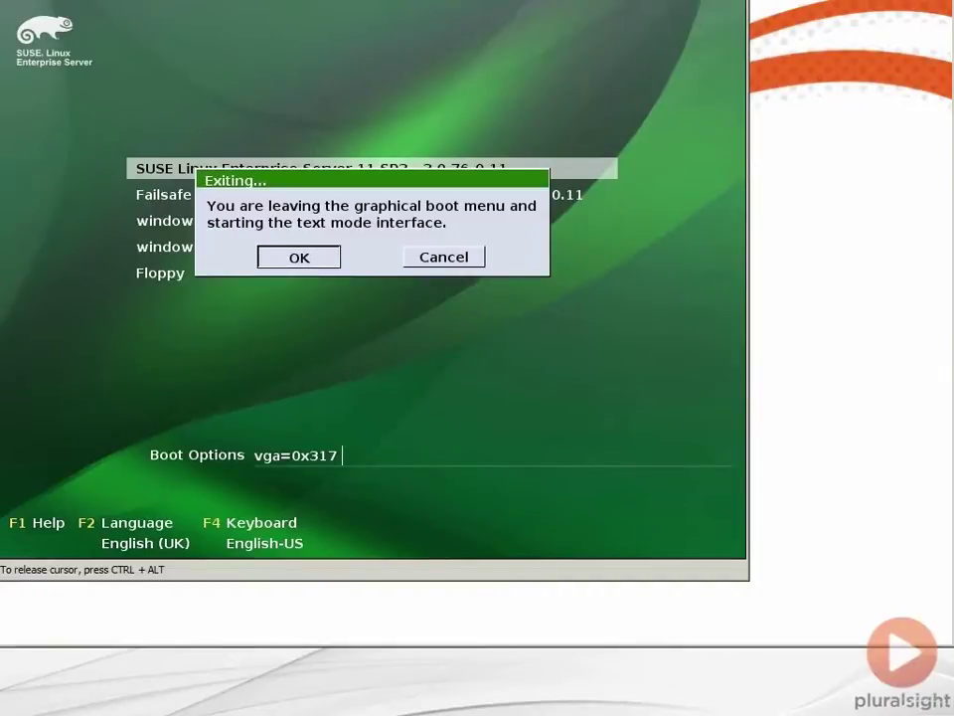
{"action": "key", "text": "Return"}
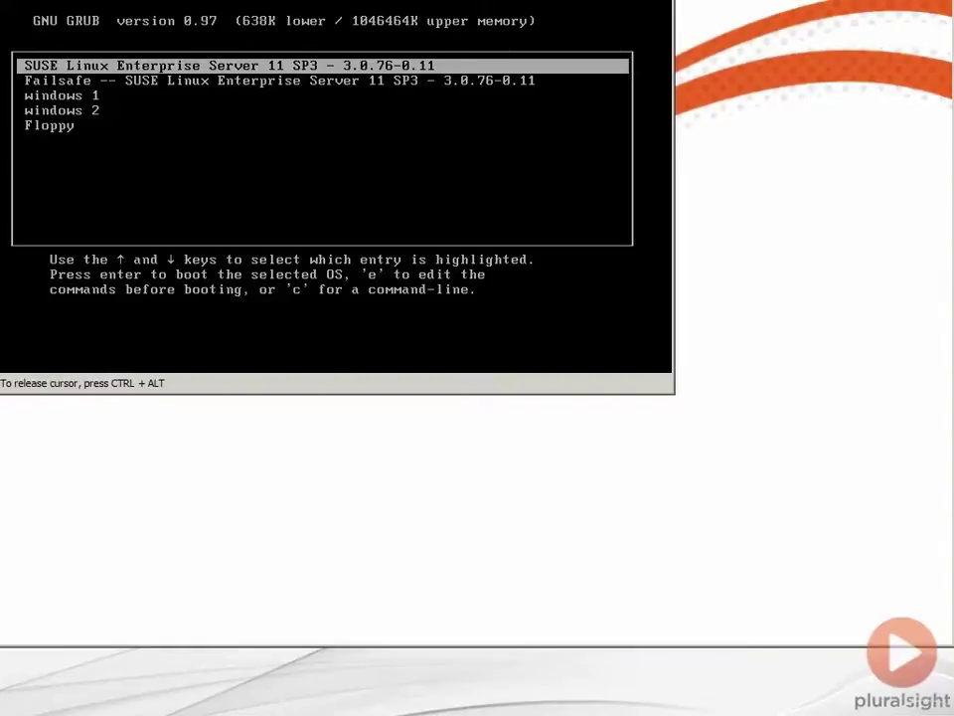
- Open the GRUB command line and list its available commands with help
{"action": "key", "text": "c"}
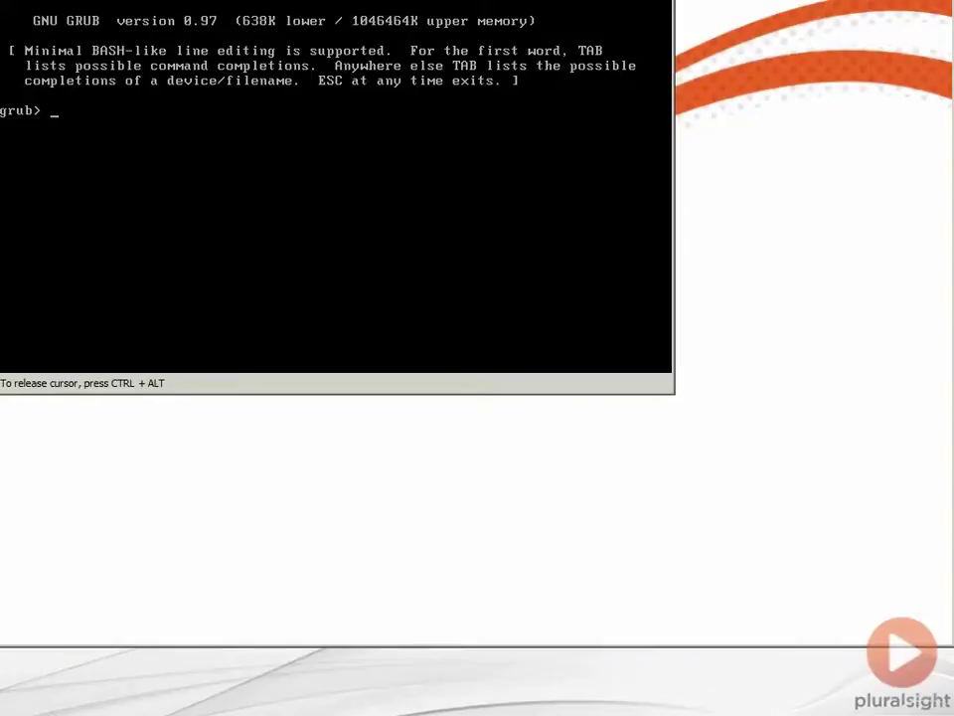
{"action": "type", "text": "help"}
{"action": "key", "text": "Return"}
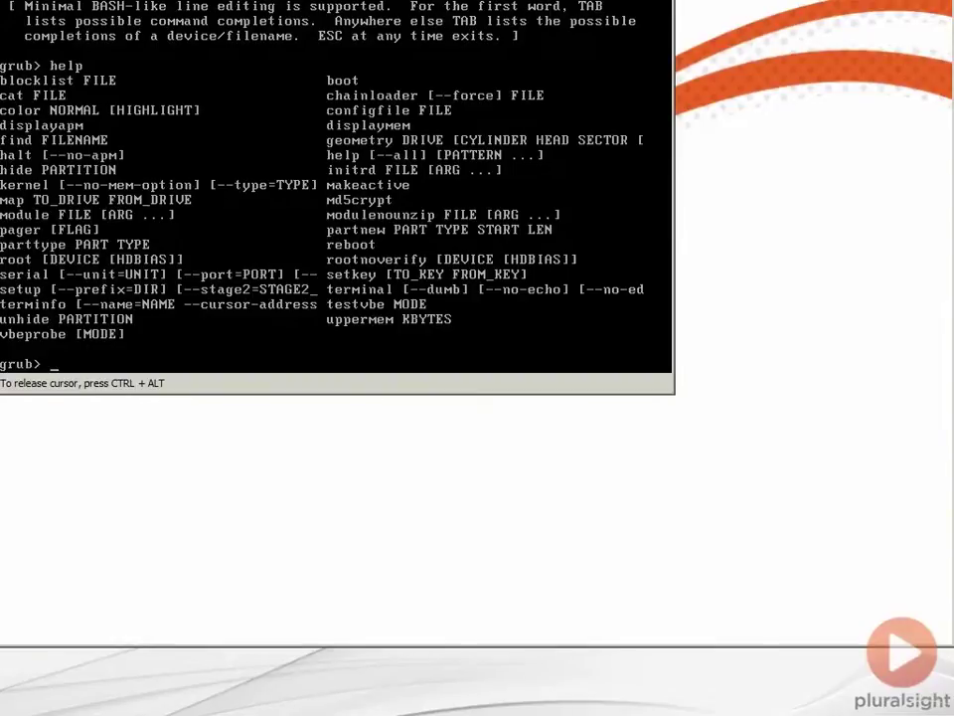
- Set the GRUB root device to (hd0,5)
{"action": "type", "text": "root"}
{"action": "type", "text": "(hd0,"}
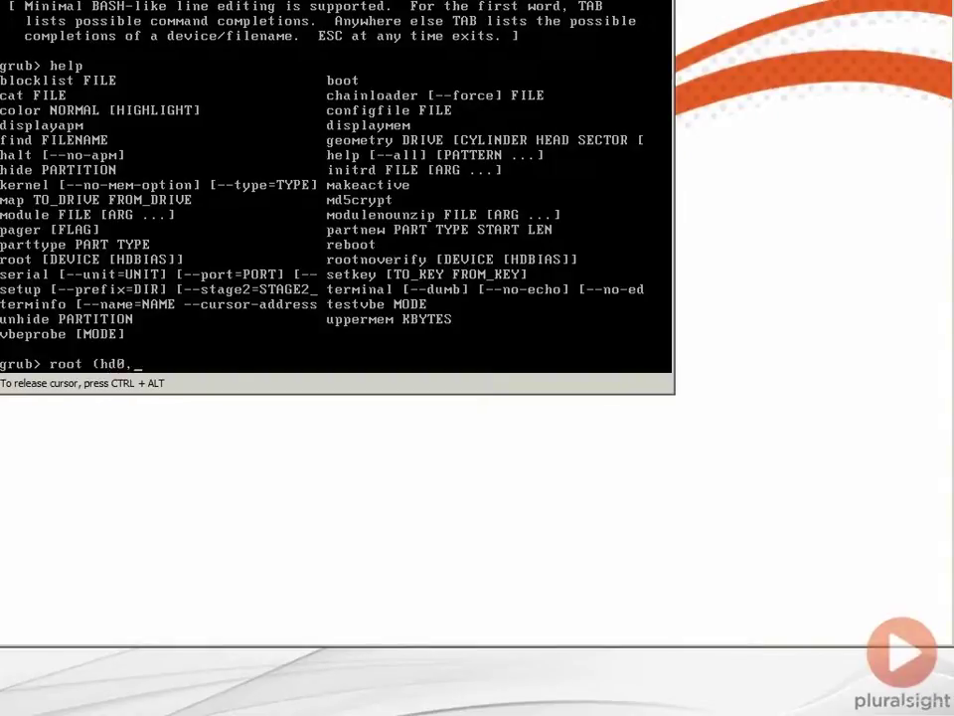
{"action": "type", "text": "hd"}
{"action": "key", "text": "BackSpace"}
{"action": "key", "text": "BackSpace"}
{"action": "type", "text": "5)"}
{"action": "key", "text": "Return"}
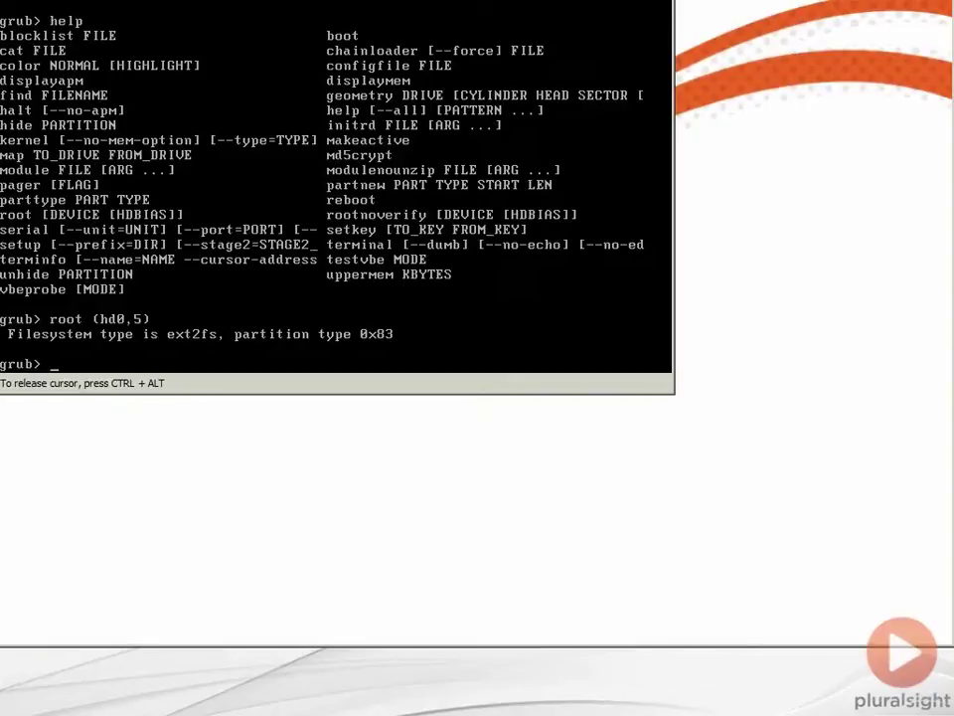
- Load the kernel from /boot/vmlinuz with the GRUB kernel command, using filename completion
{"action": "type", "text": "kernel /v"}
{"action": "key", "text": "BackSpace"}
{"action": "type", "text": "boot/"}
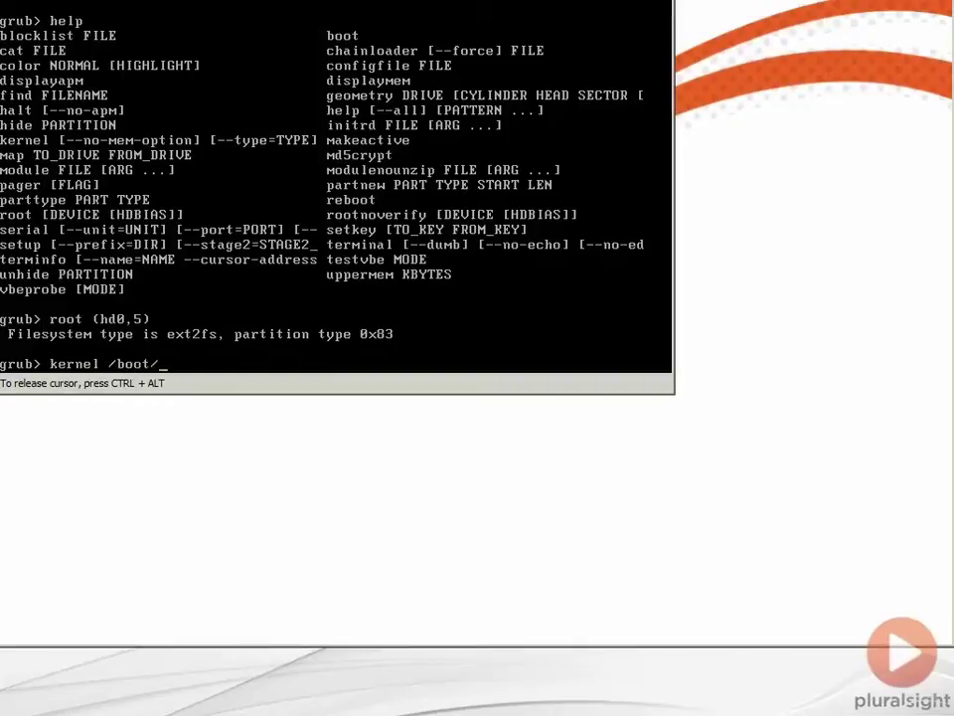
{"action": "type", "text": "vm"}
{"action": "key", "text": "Tab"}
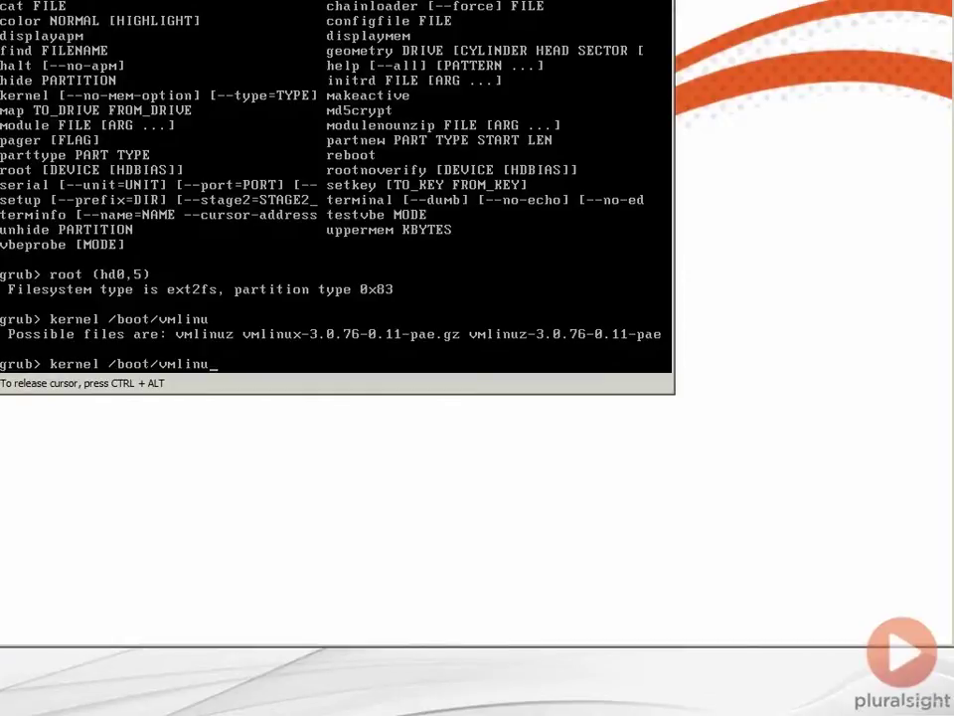
{"action": "type", "text": "z"}
{"action": "key", "text": "Return"}
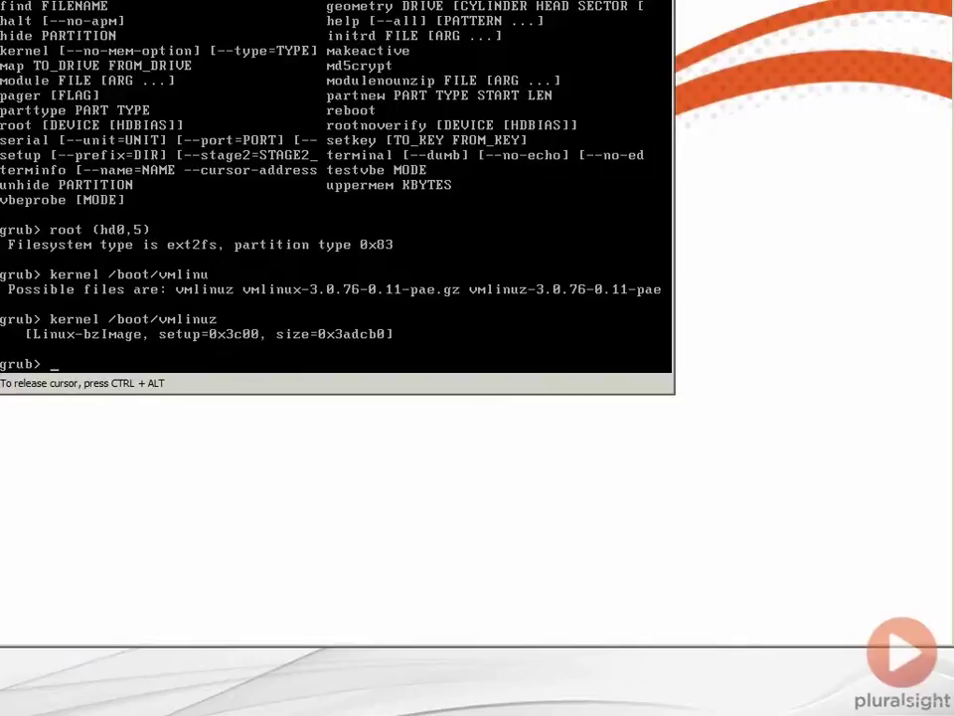
- Load the initial RAM disk from /boot/initrd with the initrd command, using filename completion
{"action": "type", "text": "initrd /boot/"}
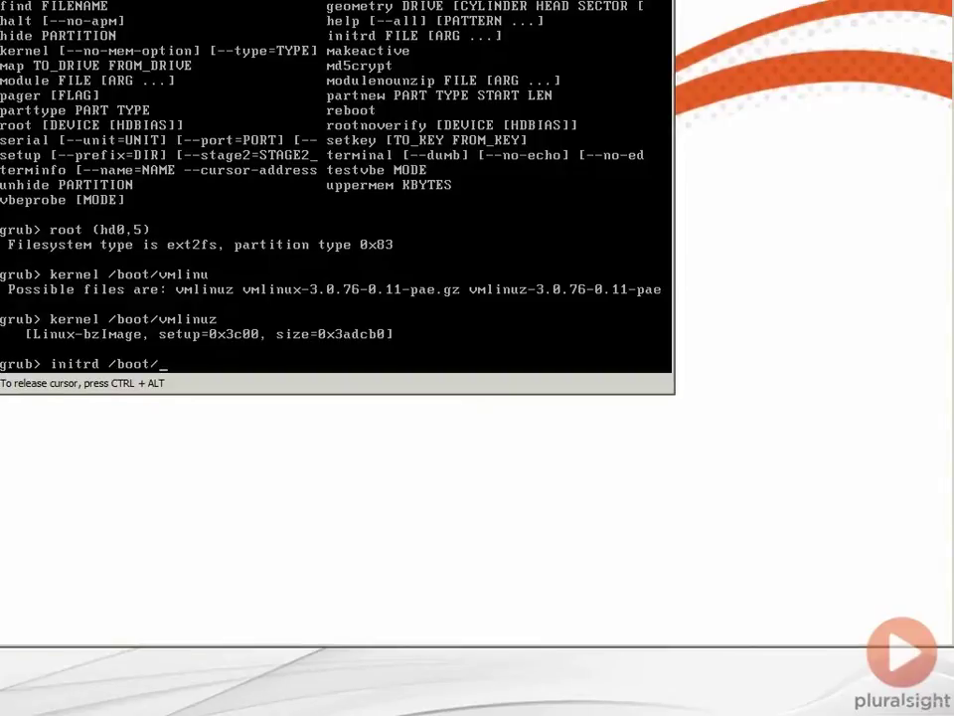
{"action": "type", "text": "in"}
{"action": "key", "text": "Tab"}
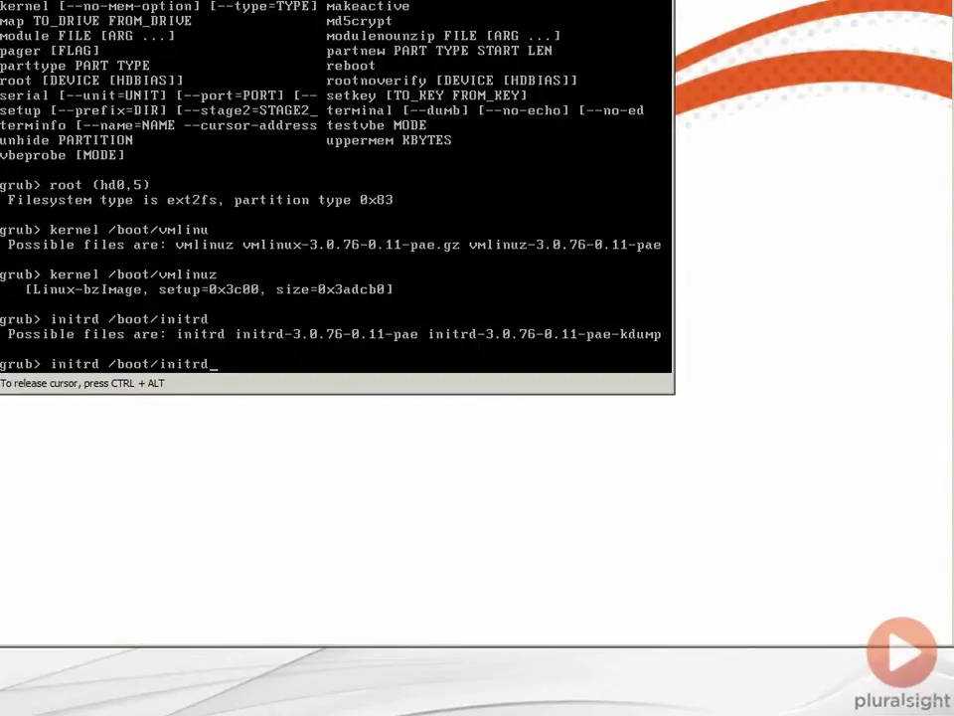
{"action": "key", "text": "Return"}
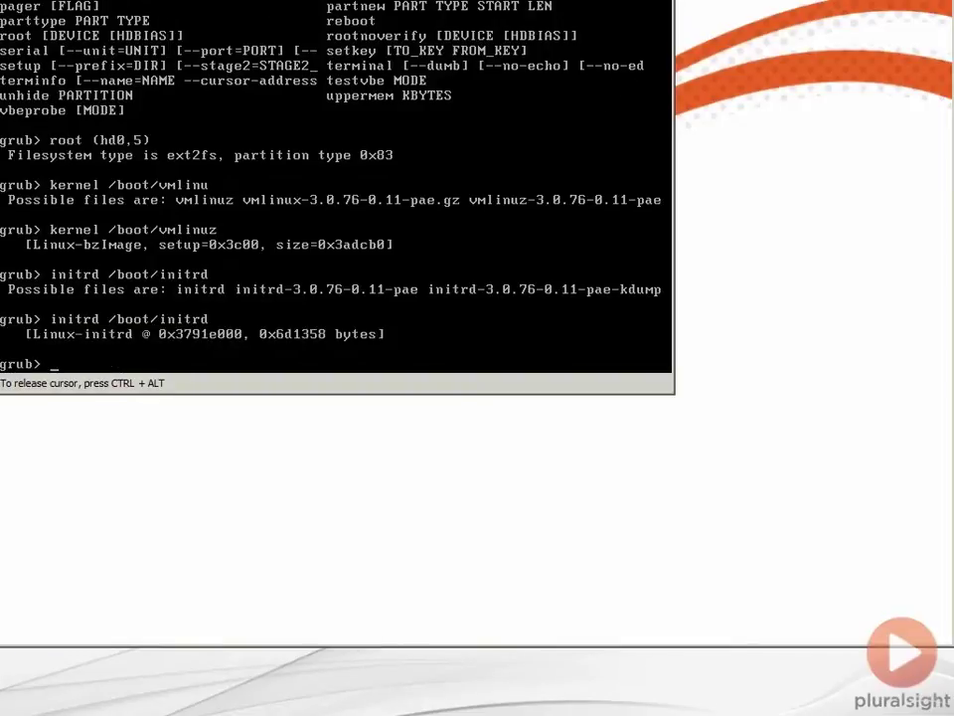
- Start the loaded kernel with the GRUB boot command
{"action": "type", "text": "b"}
{"action": "key", "text": "Return"}
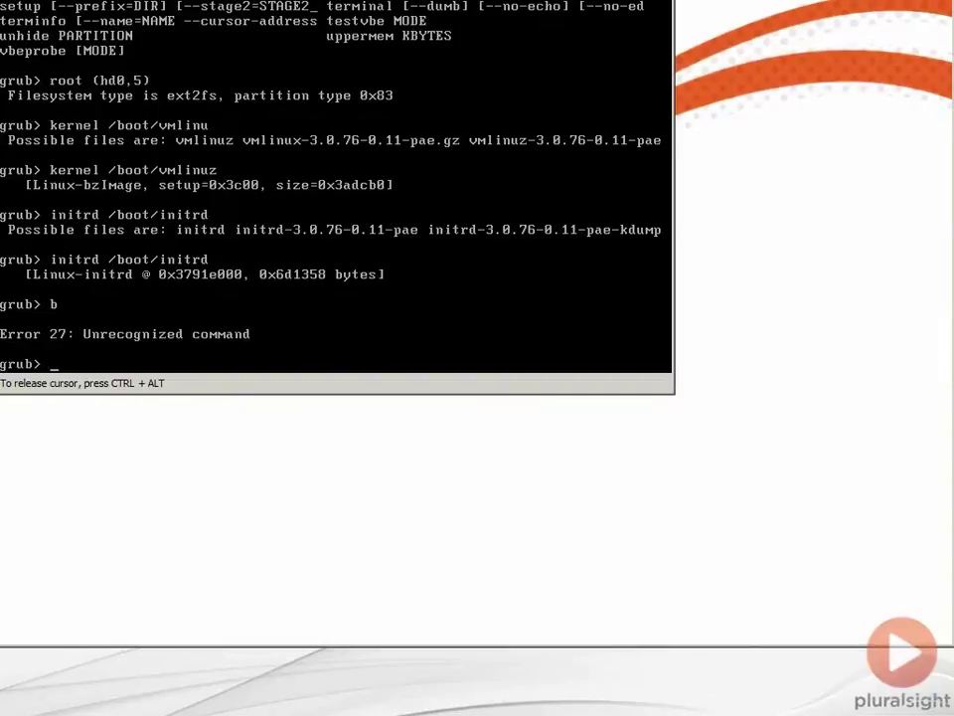
{"action": "type", "text": "boot"}
{"action": "key", "text": "Return"}
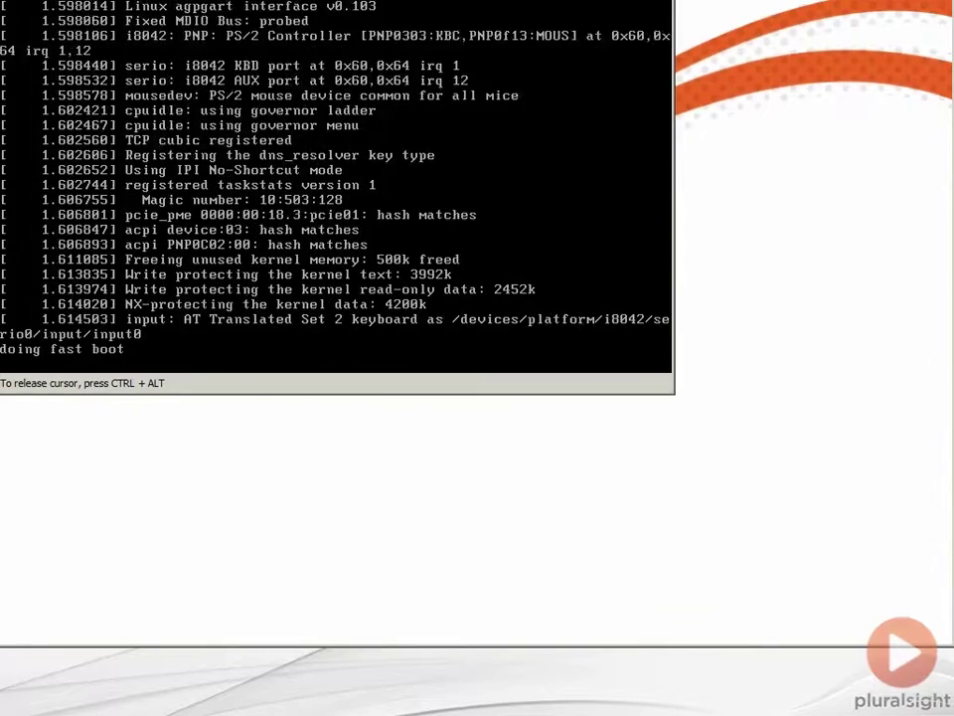